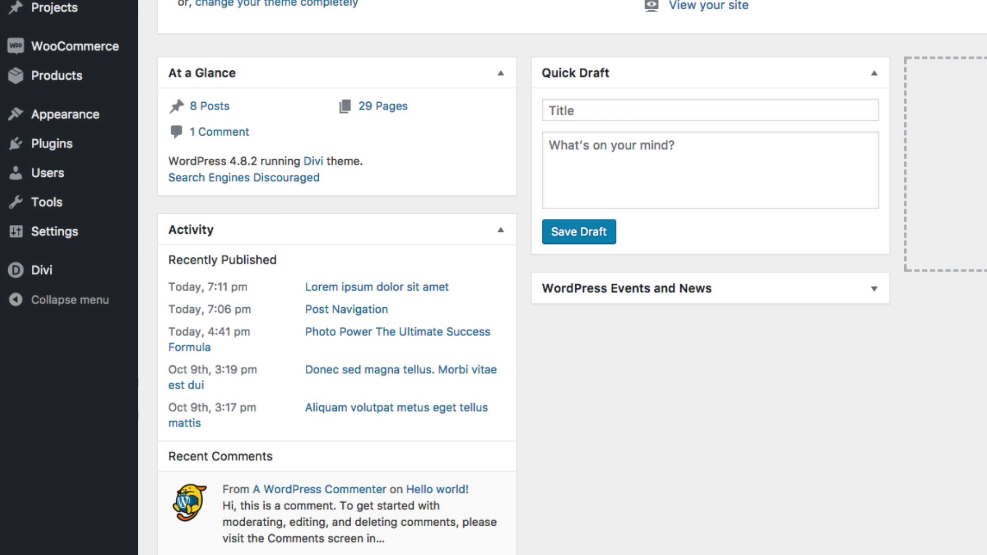
Open Divi > Module Customizer from the admin sidebar to show module defaults beside the homepage preview
{"action": "left_click", "coordinate": [54, 266]}
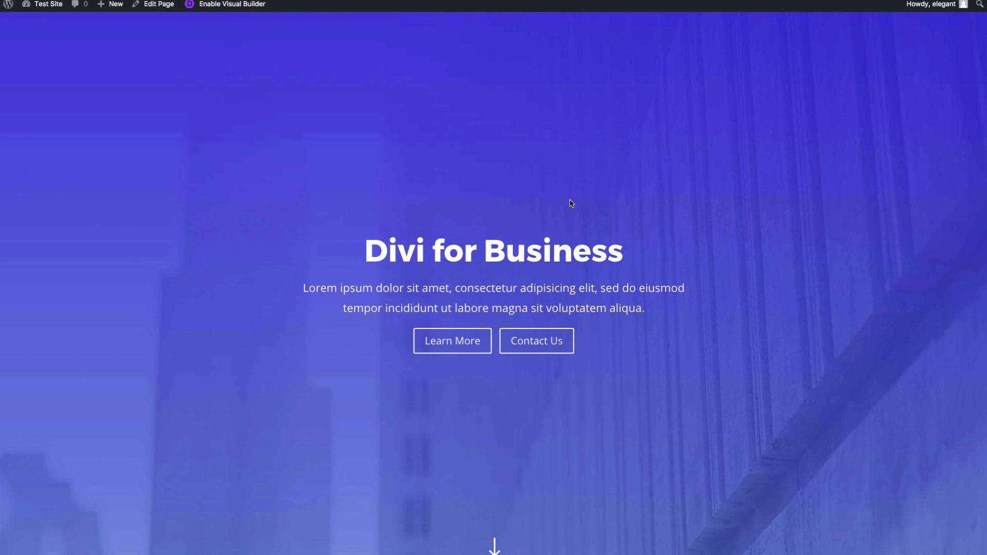
{"action": "mouse_move", "coordinate": [54, 8]}
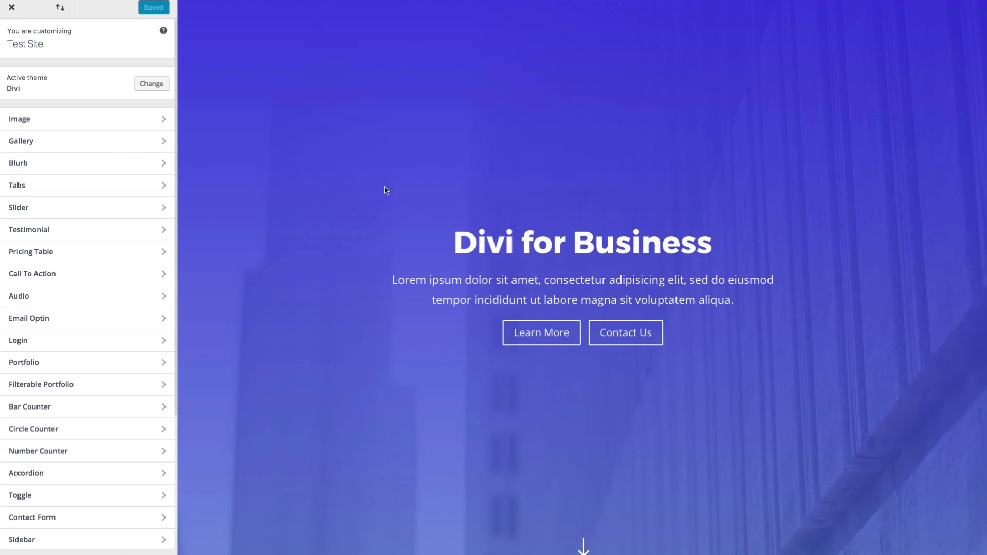
{"action": "scroll", "coordinate": [389, 189], "scroll_direction": "down", "scroll_amount": 1}
{"action": "scroll", "coordinate": [388, 188], "scroll_direction": "up", "scroll_amount": 2}
{"action": "scroll", "coordinate": [610, 256], "scroll_direction": "down", "scroll_amount": 15}
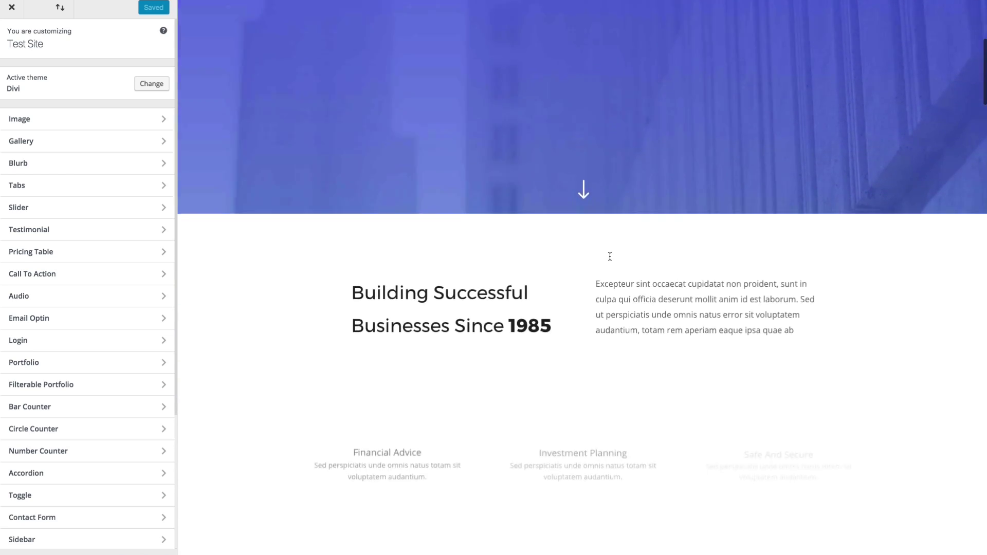
{"action": "scroll", "coordinate": [609, 255], "scroll_direction": "down", "scroll_amount": 6}
{"action": "scroll", "coordinate": [609, 255], "scroll_direction": "up", "scroll_amount": 10}
{"action": "scroll", "coordinate": [609, 255], "scroll_direction": "up", "scroll_amount": 4}
{"action": "scroll", "coordinate": [608, 255], "scroll_direction": "down", "scroll_amount": 7}
{"action": "scroll", "coordinate": [609, 256], "scroll_direction": "down", "scroll_amount": 5}
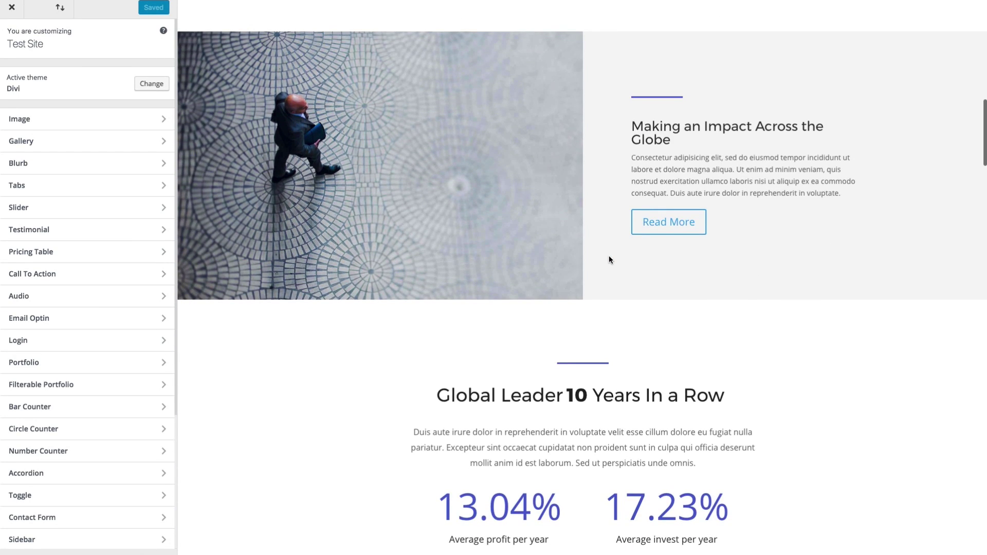
{"action": "scroll", "coordinate": [446, 216], "scroll_direction": "down", "scroll_amount": 5}
{"action": "scroll", "coordinate": [446, 213], "scroll_direction": "down", "scroll_amount": 12}
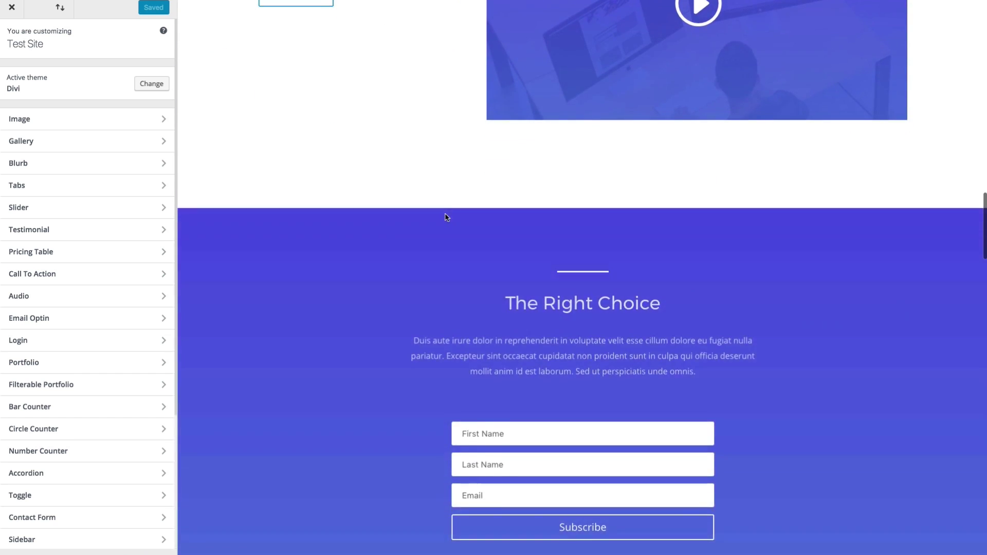
{"action": "scroll", "coordinate": [446, 213], "scroll_direction": "up", "scroll_amount": 11}
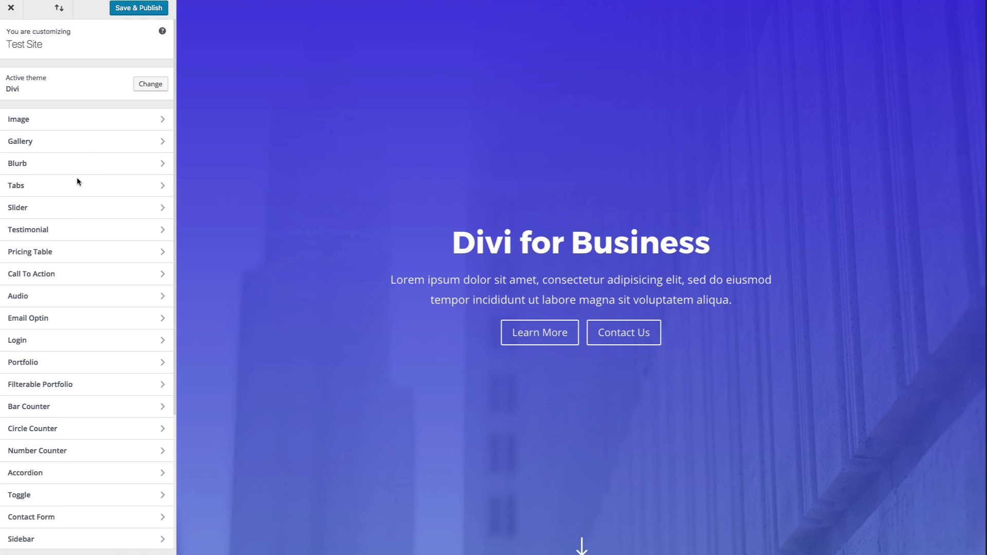
{"action": "scroll", "coordinate": [82, 260], "scroll_direction": "down", "scroll_amount": 4}
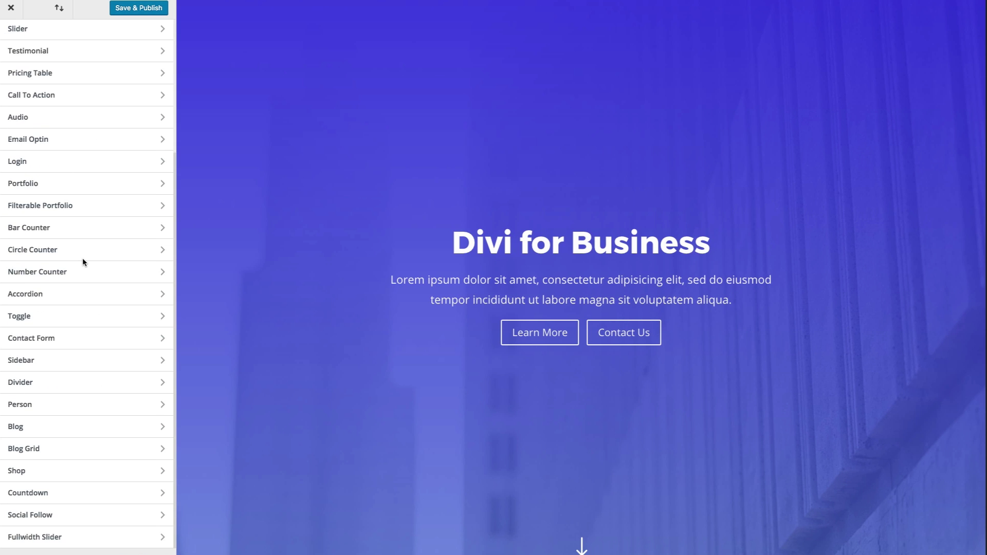
{"action": "scroll", "coordinate": [82, 258], "scroll_direction": "up", "scroll_amount": 4}
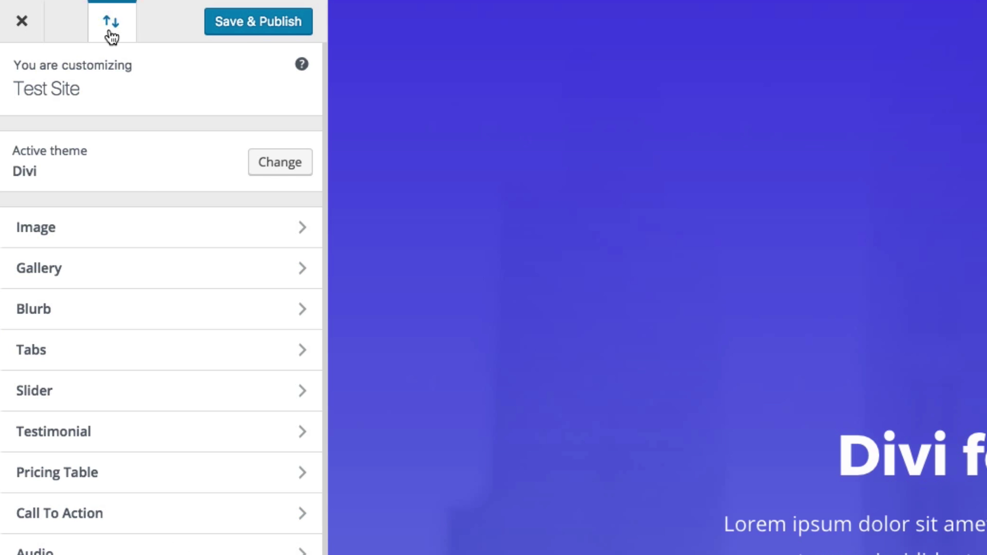
{"action": "scroll", "coordinate": [214, 514], "scroll_direction": "down", "scroll_amount": 10}
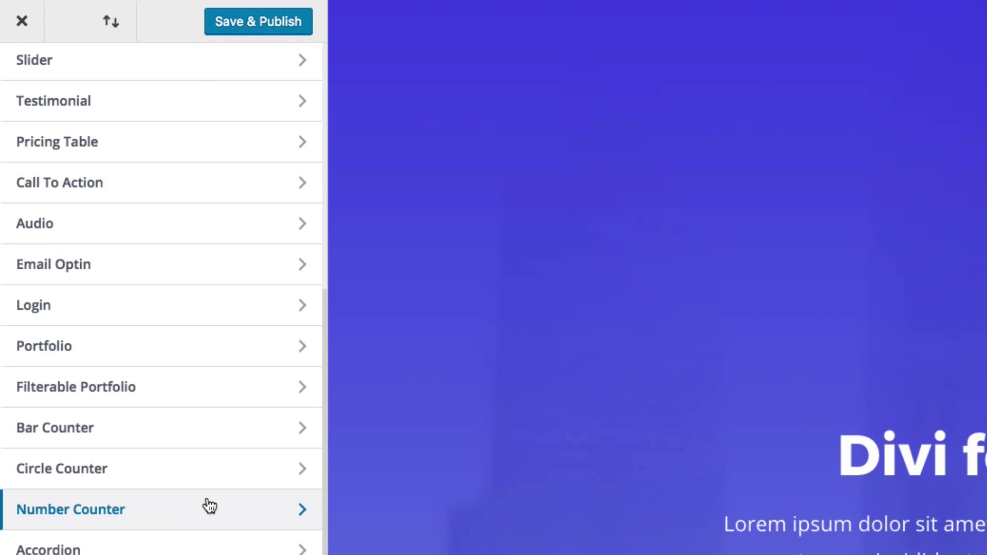
{"action": "scroll", "coordinate": [210, 473], "scroll_direction": "up", "scroll_amount": 10}
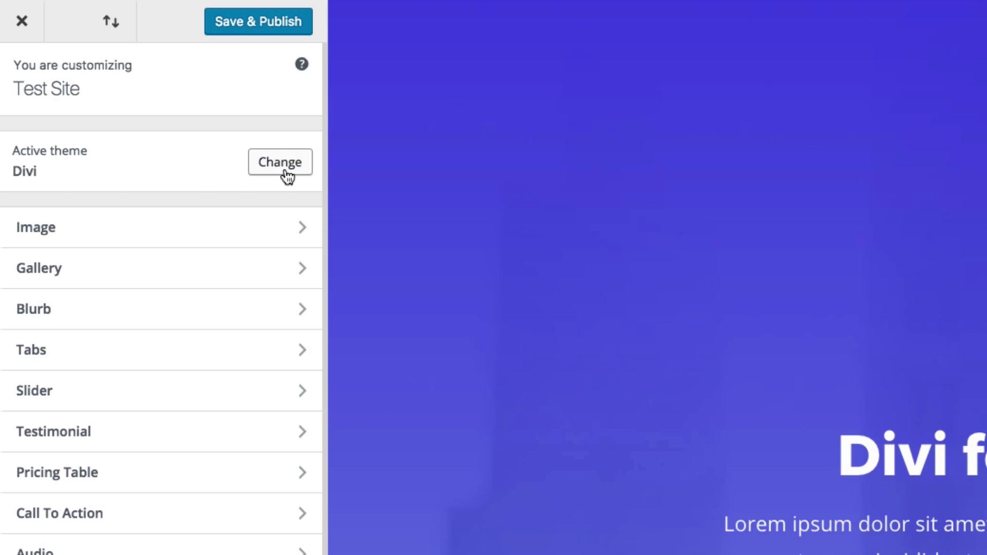
{"action": "scroll", "coordinate": [214, 273], "scroll_direction": "down", "scroll_amount": 6}
{"action": "scroll", "coordinate": [214, 273], "scroll_direction": "up", "scroll_amount": 6}
{"action": "scroll", "coordinate": [213, 273], "scroll_direction": "down", "scroll_amount": 6}
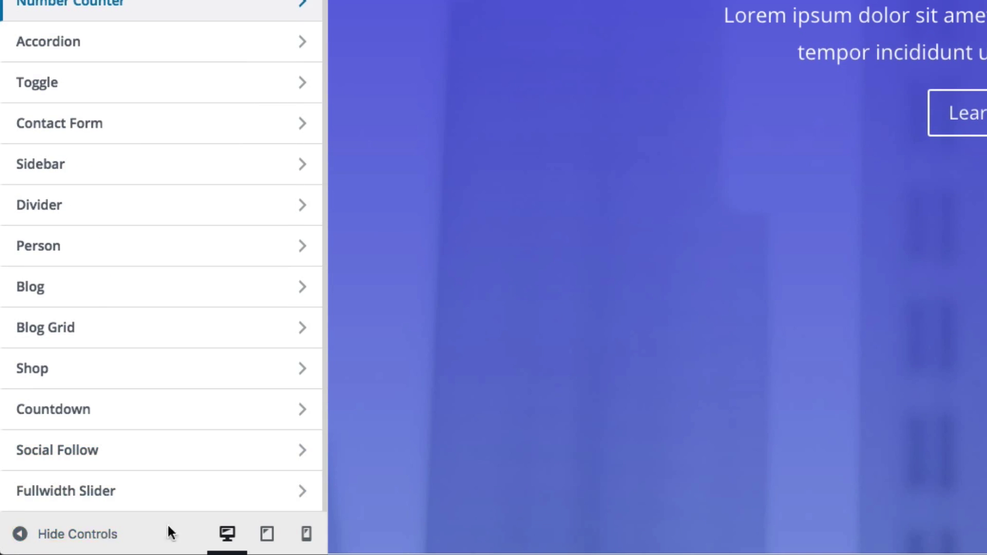
{"action": "left_click", "coordinate": [281, 536]}
{"action": "left_click", "coordinate": [306, 534]}
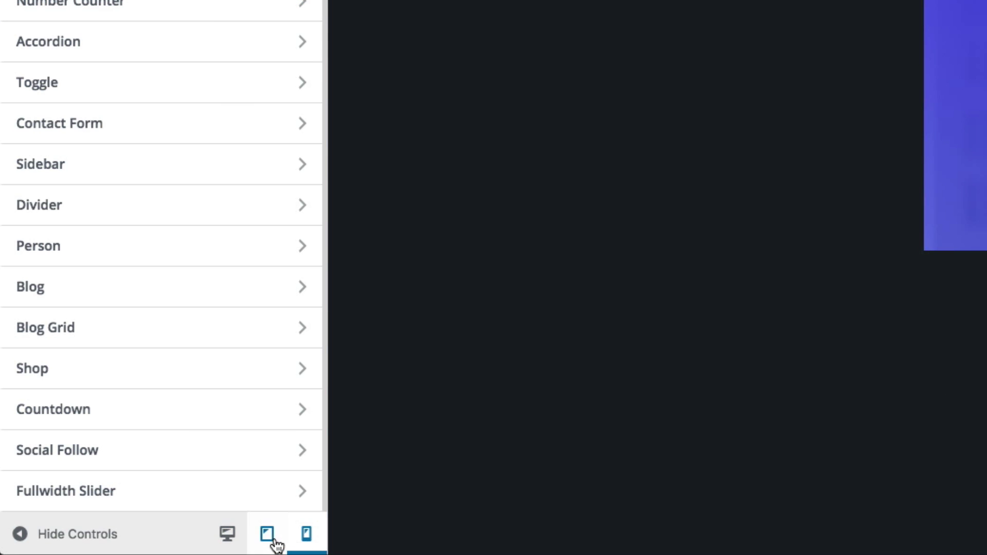
{"action": "left_click", "coordinate": [257, 542]}
{"action": "left_click", "coordinate": [232, 543]}
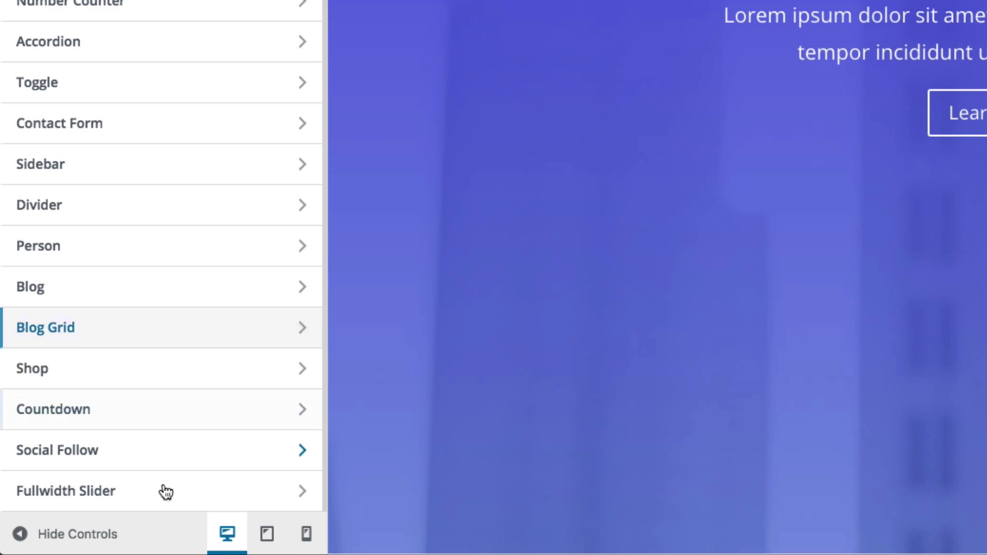
{"action": "scroll", "coordinate": [81, 334], "scroll_direction": "up", "scroll_amount": 5}
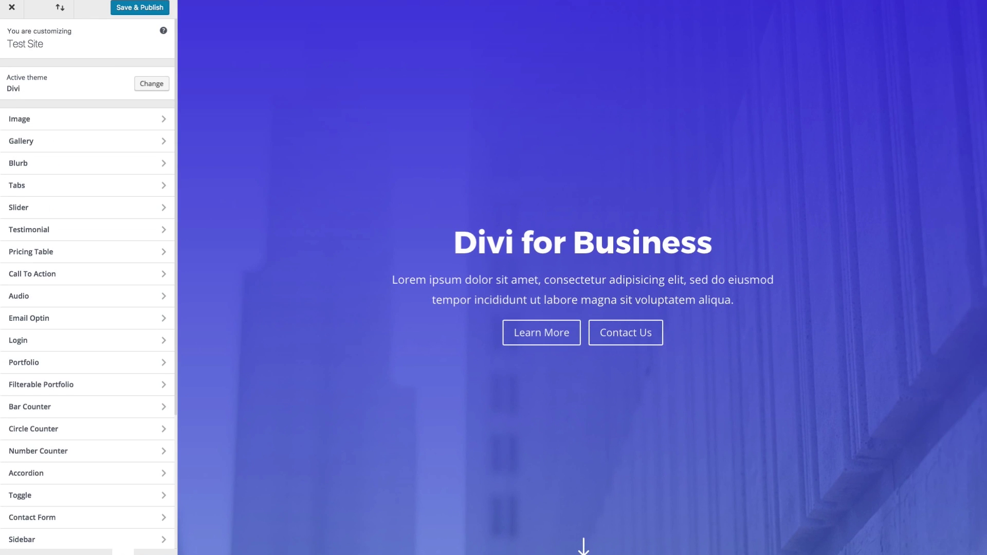
Reload the Module Customizer, confirm Chrome's reload prompt, and scroll to the Financial Advice blurbs
{"action": "key", "text": "super+r"}
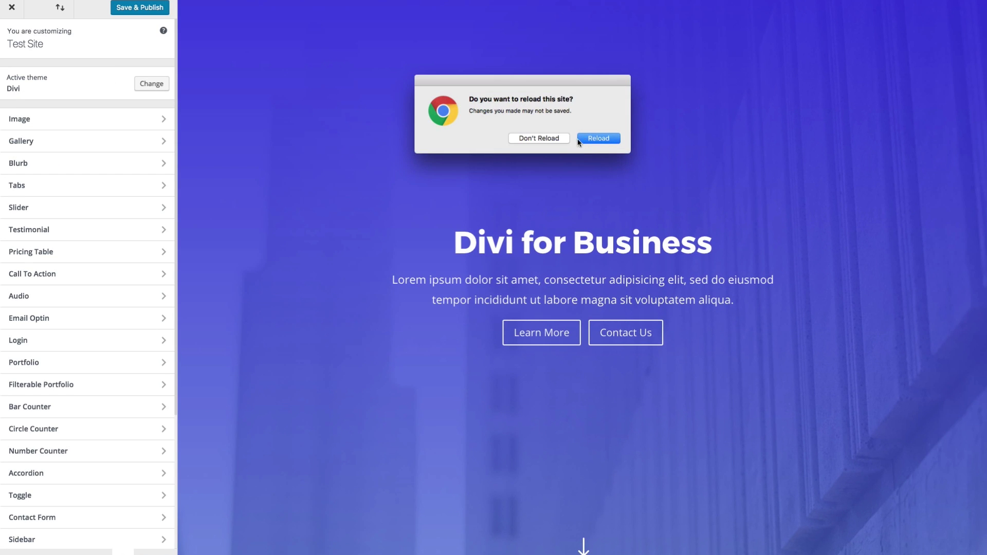
{"action": "left_click", "coordinate": [594, 139]}
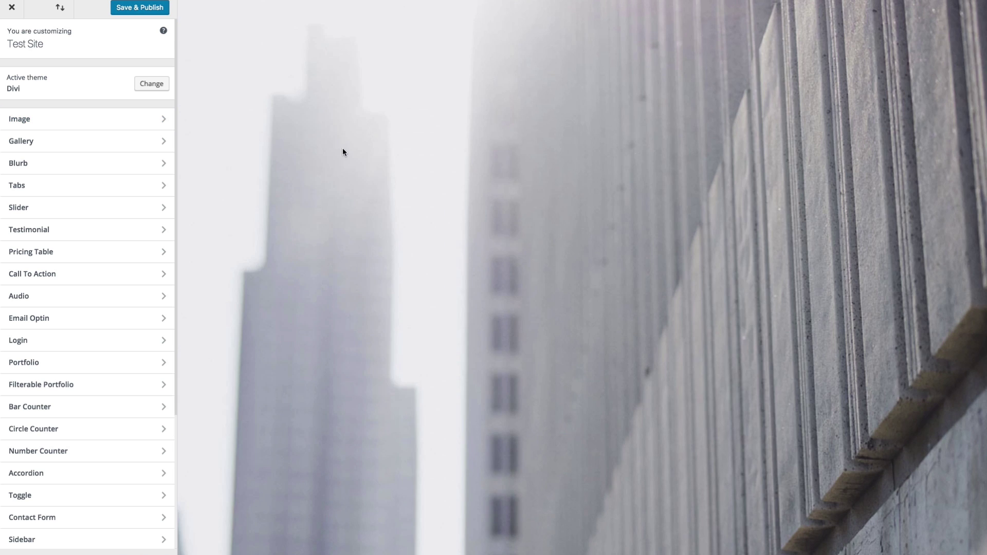
{"action": "scroll", "coordinate": [470, 141], "scroll_direction": "down", "scroll_amount": 9}
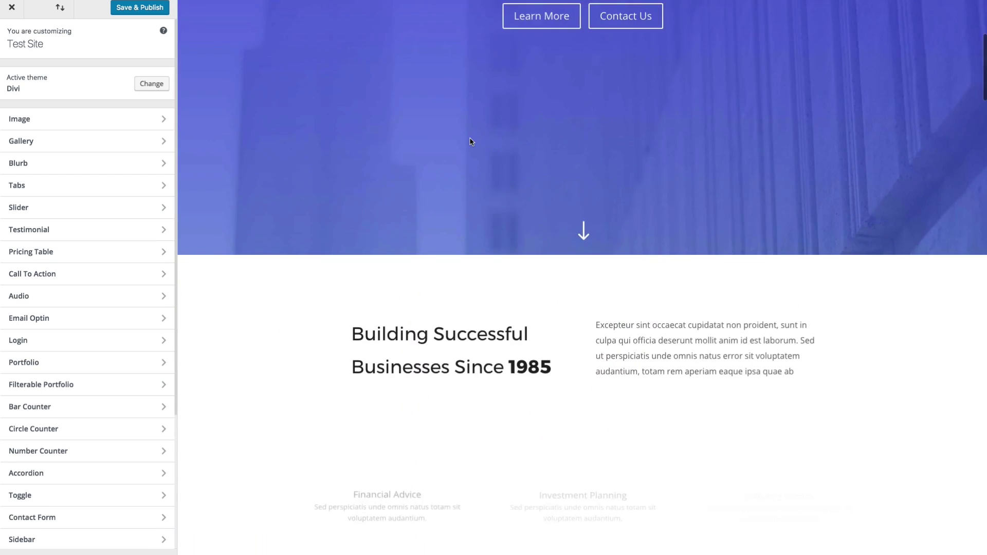
{"action": "scroll", "coordinate": [470, 143], "scroll_direction": "down", "scroll_amount": 2}
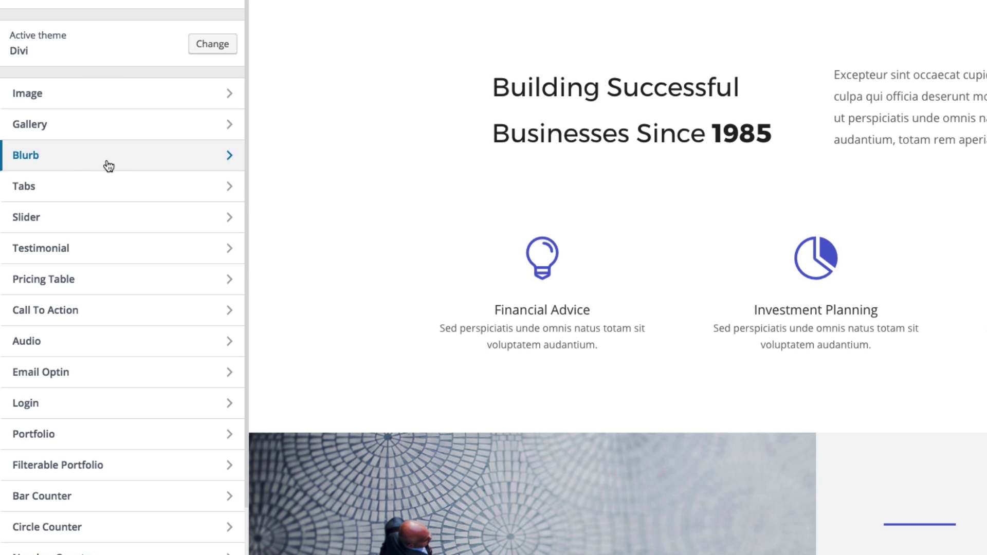
{"action": "left_click", "coordinate": [82, 166]}
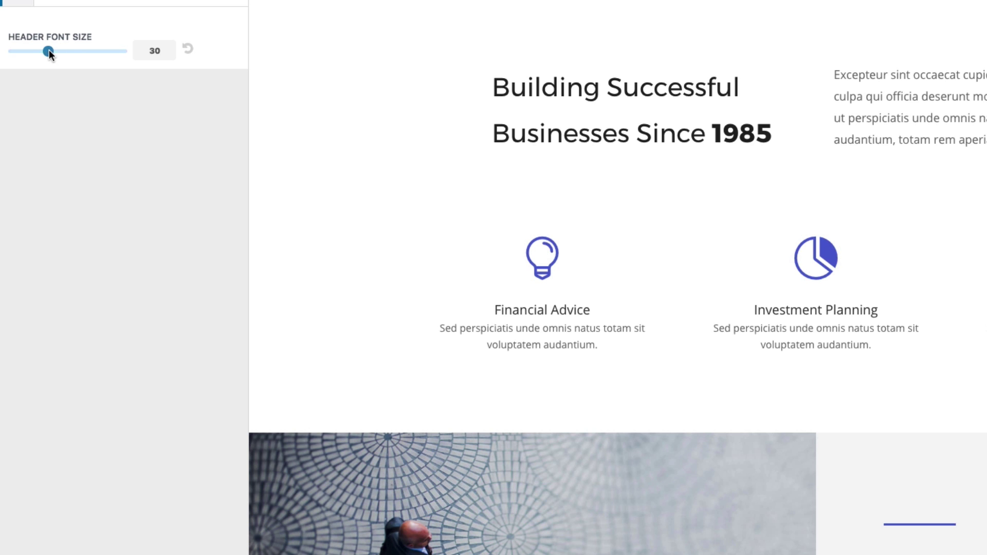
{"action": "mouse_move", "coordinate": [49, 51]}
{"action": "left_mouse_down"}
{"action": "mouse_move", "coordinate": [80, 52]}
{"action": "mouse_move", "coordinate": [58, 51]}
{"action": "mouse_move", "coordinate": [66, 50]}
{"action": "left_mouse_up"}
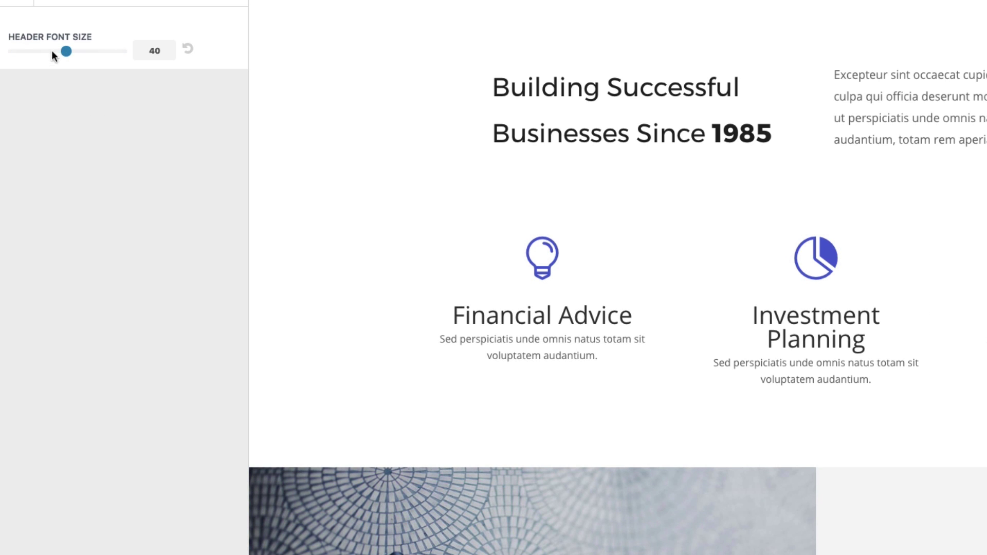
{"action": "left_click_drag", "start_coordinate": [61, 51], "coordinate": [47, 53]}
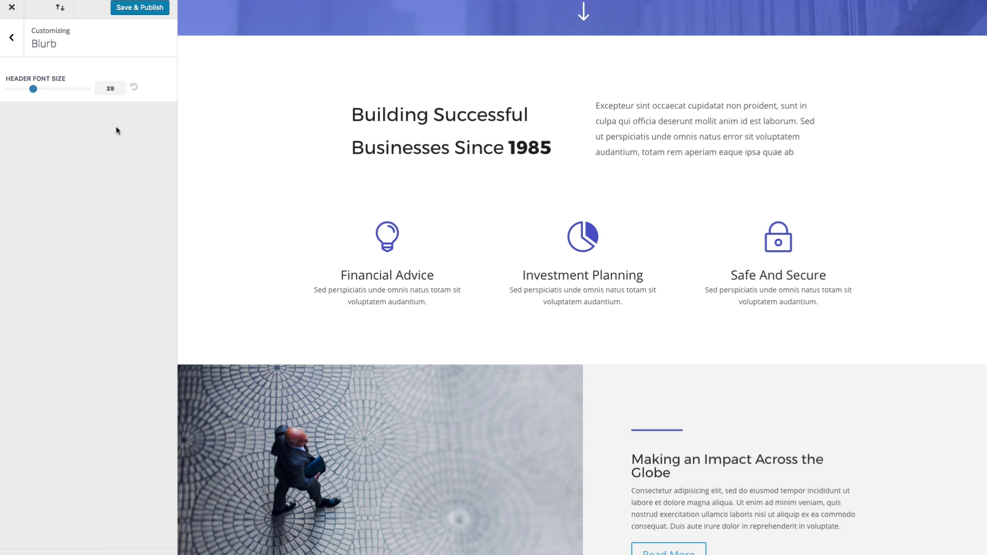
{"action": "left_click_drag", "start_coordinate": [33, 89], "coordinate": [34, 90]}
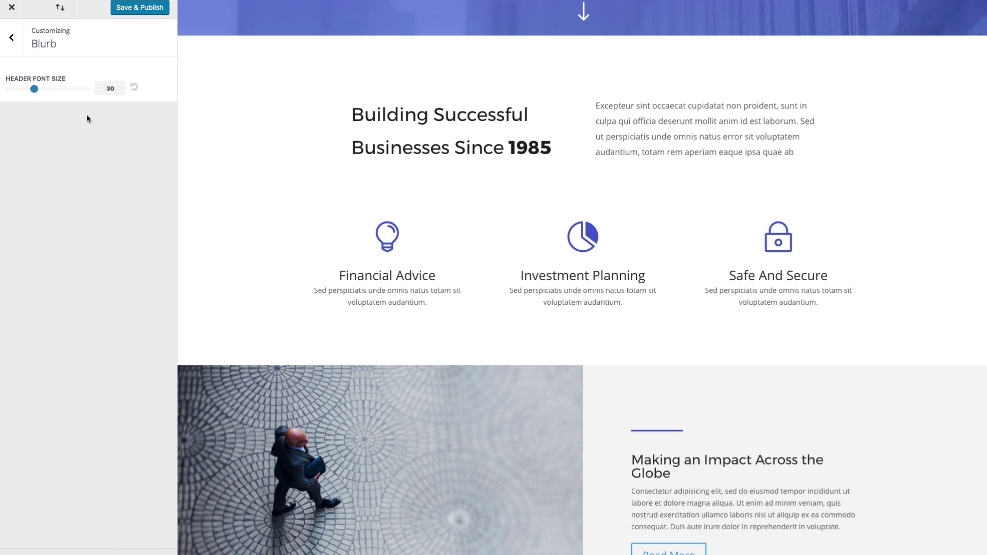
{"action": "left_click", "coordinate": [12, 37]}
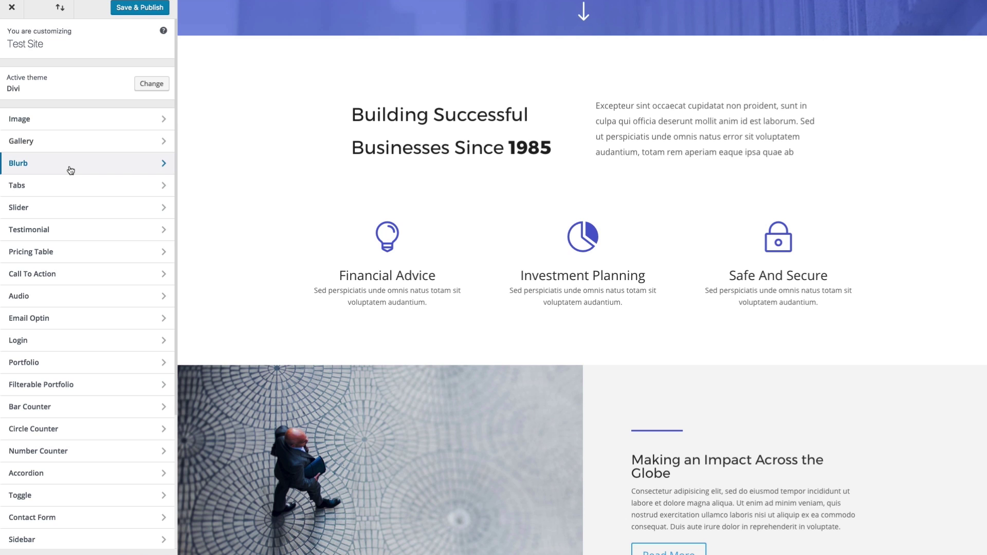
Raise the Call To Action header font size to 45, leaving the header unbolded
{"action": "scroll", "coordinate": [437, 203], "scroll_direction": "down", "scroll_amount": 4}
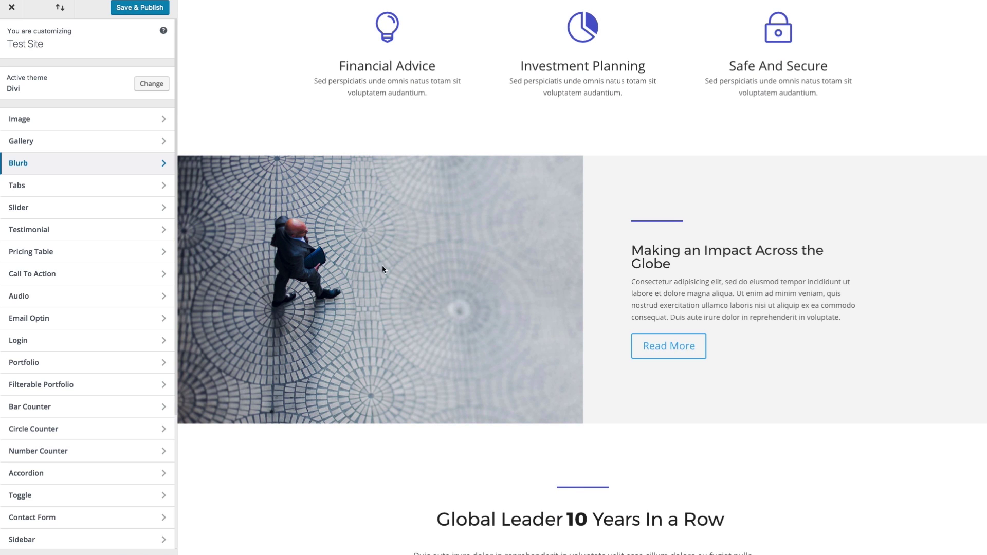
{"action": "scroll", "coordinate": [57, 240], "scroll_direction": "down", "scroll_amount": 3}
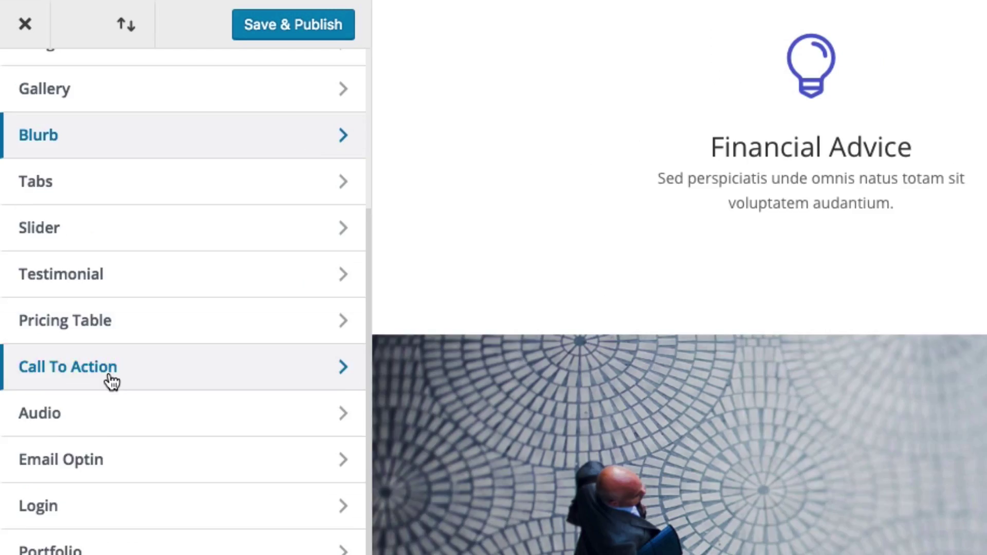
{"action": "left_click", "coordinate": [54, 174]}
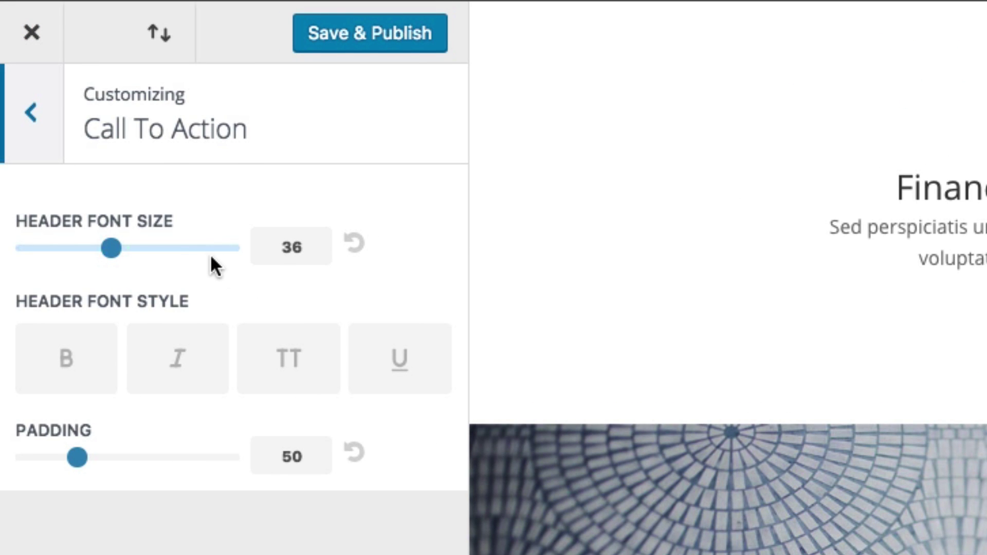
{"action": "left_click_drag", "start_coordinate": [116, 247], "coordinate": [140, 250]}
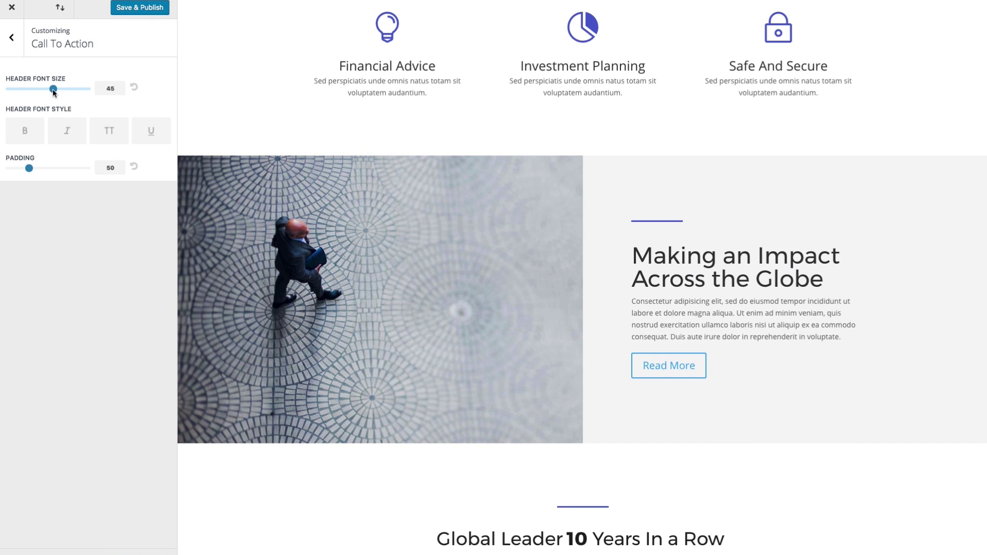
{"action": "left_click", "coordinate": [24, 132]}
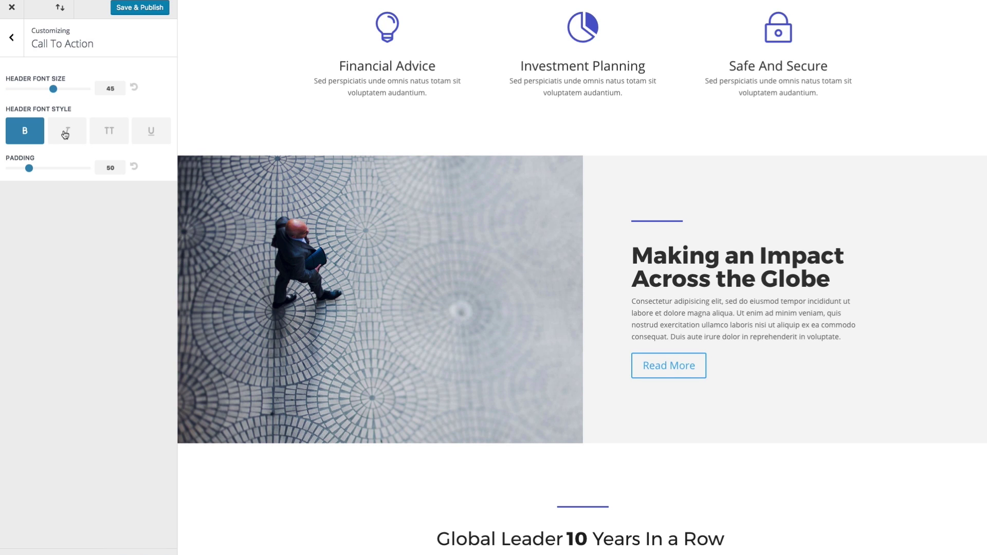
{"action": "left_click", "coordinate": [26, 133]}
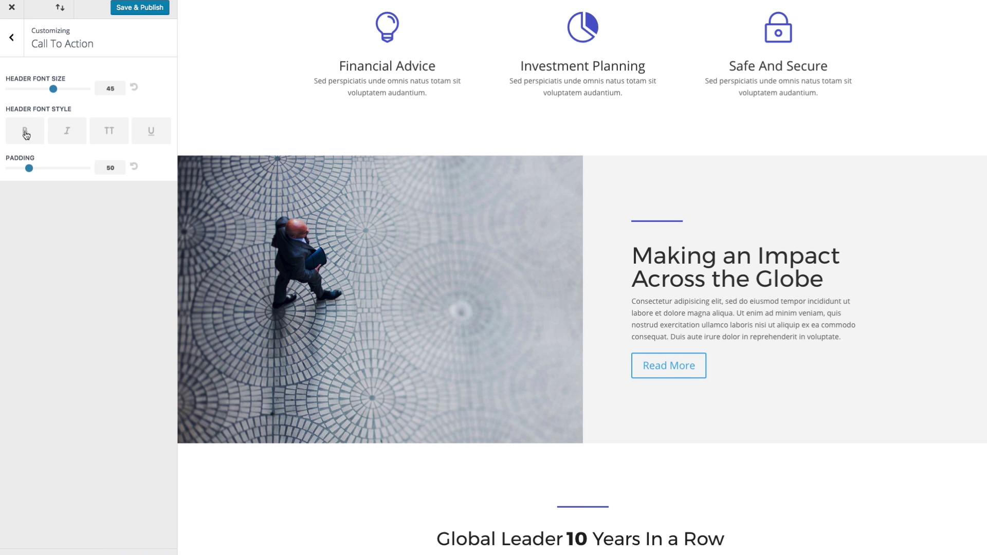
Go back to the module list and open the Number Counter settings
{"action": "left_click", "coordinate": [12, 38]}
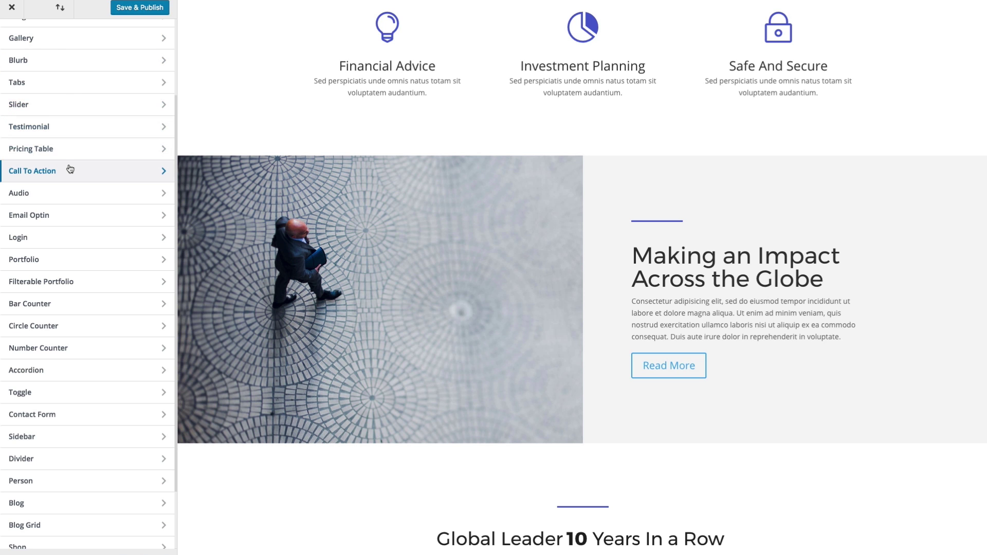
{"action": "scroll", "coordinate": [698, 280], "scroll_direction": "down", "scroll_amount": 3}
{"action": "scroll", "coordinate": [698, 279], "scroll_direction": "down", "scroll_amount": 5}
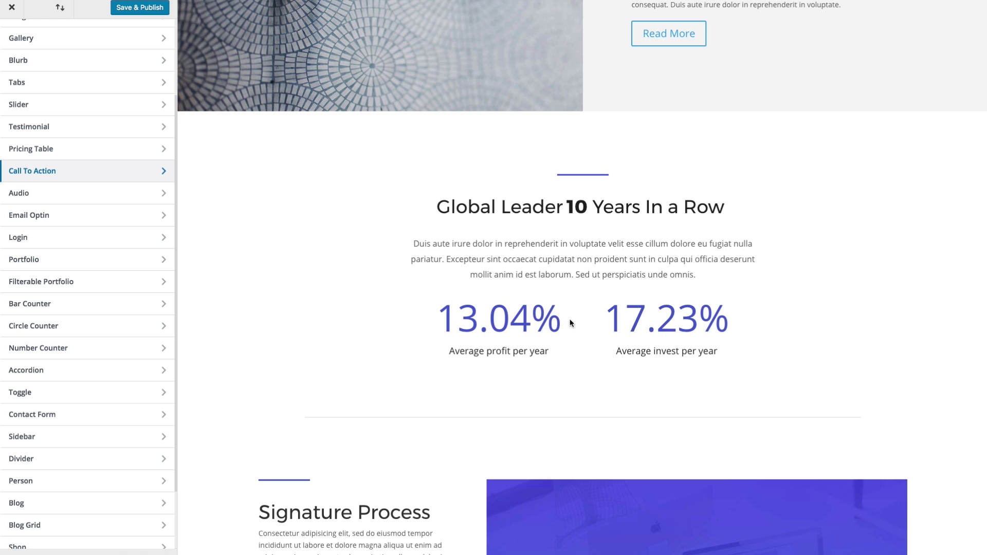
{"action": "scroll", "coordinate": [120, 315], "scroll_direction": "down", "scroll_amount": 2}
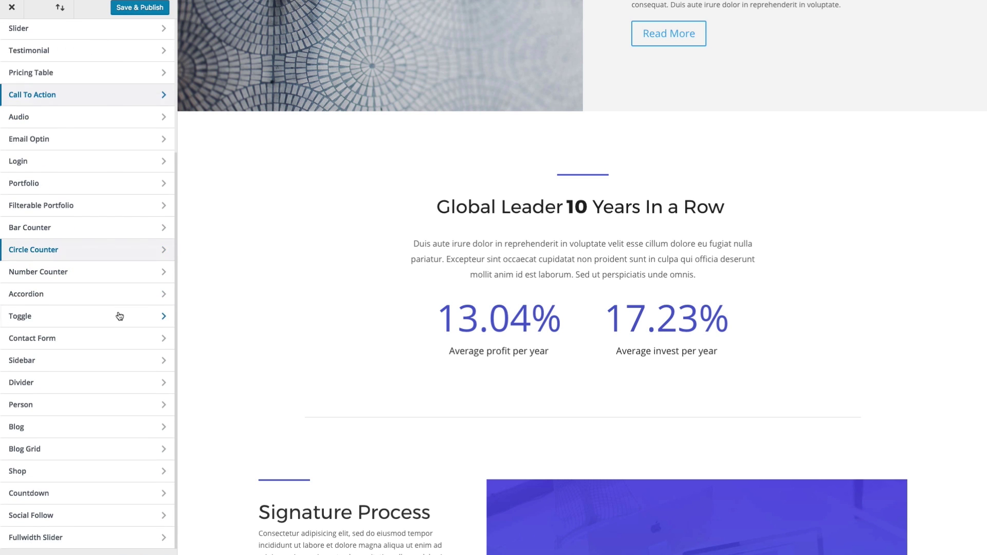
{"action": "left_click", "coordinate": [79, 279]}
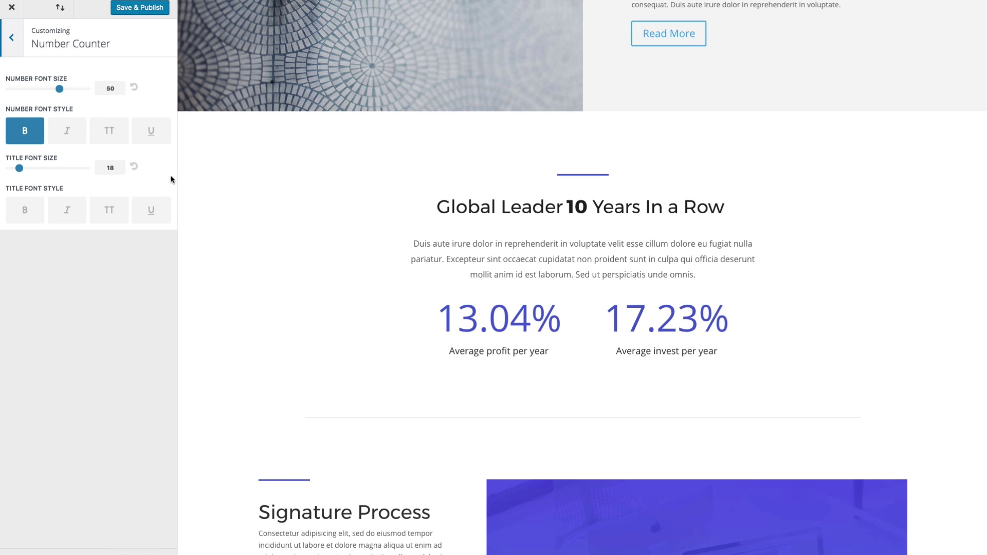
Set the counter number font size to 55 with bold turned off
{"action": "mouse_move", "coordinate": [60, 88]}
{"action": "left_mouse_down"}
{"action": "mouse_move", "coordinate": [86, 88]}
{"action": "mouse_move", "coordinate": [44, 89]}
{"action": "mouse_move", "coordinate": [83, 91]}
{"action": "mouse_move", "coordinate": [66, 91]}
{"action": "left_mouse_up"}
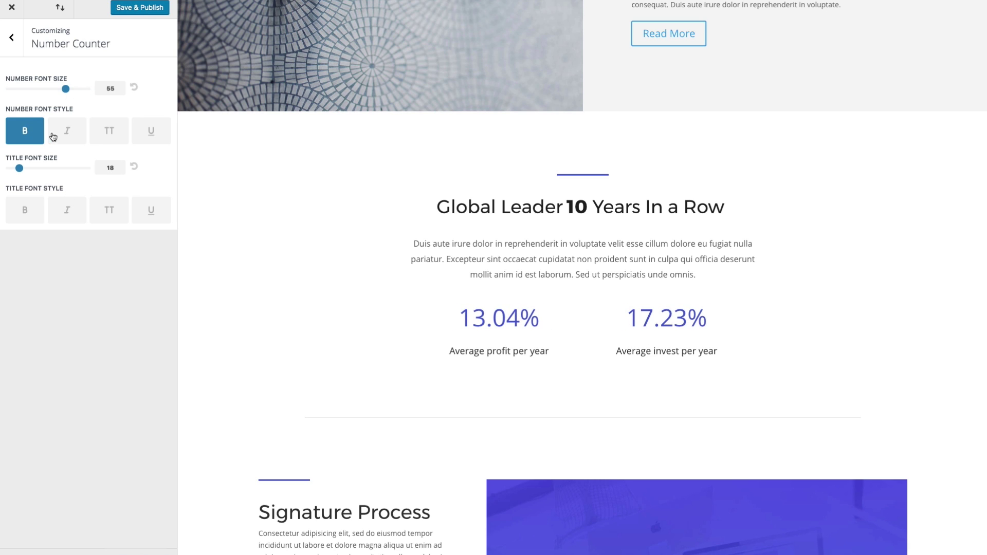
{"action": "left_click", "coordinate": [23, 134]}
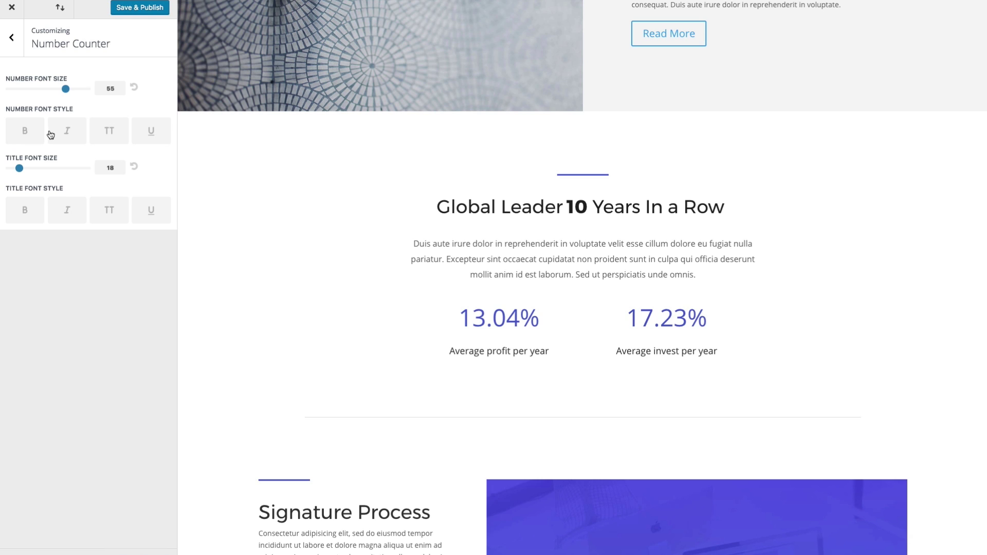
{"action": "left_click", "coordinate": [34, 135]}
{"action": "left_click", "coordinate": [35, 135]}
Open the Image module settings and review the animation directions, keeping Left to Right
{"action": "left_click", "coordinate": [20, 44]}
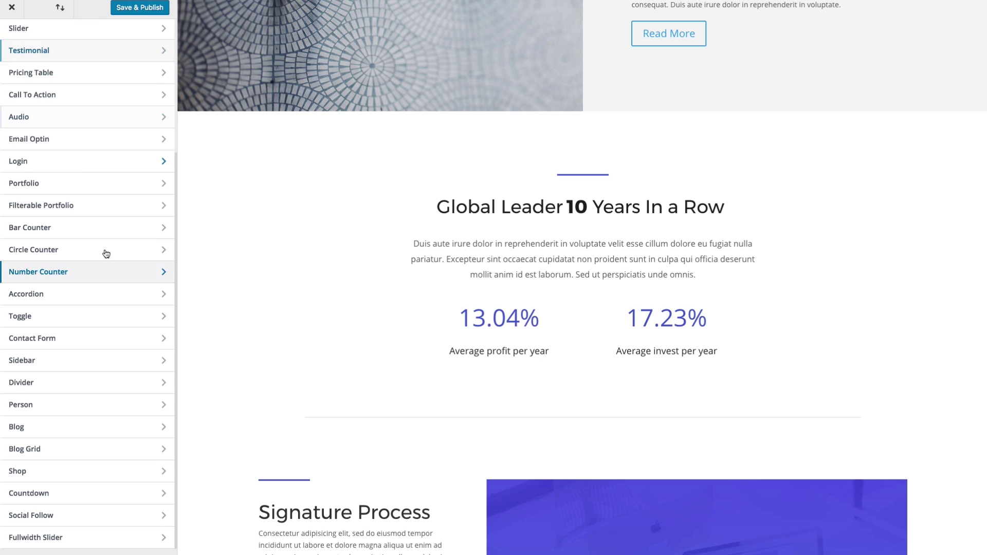
{"action": "scroll", "coordinate": [343, 324], "scroll_direction": "down", "scroll_amount": 5}
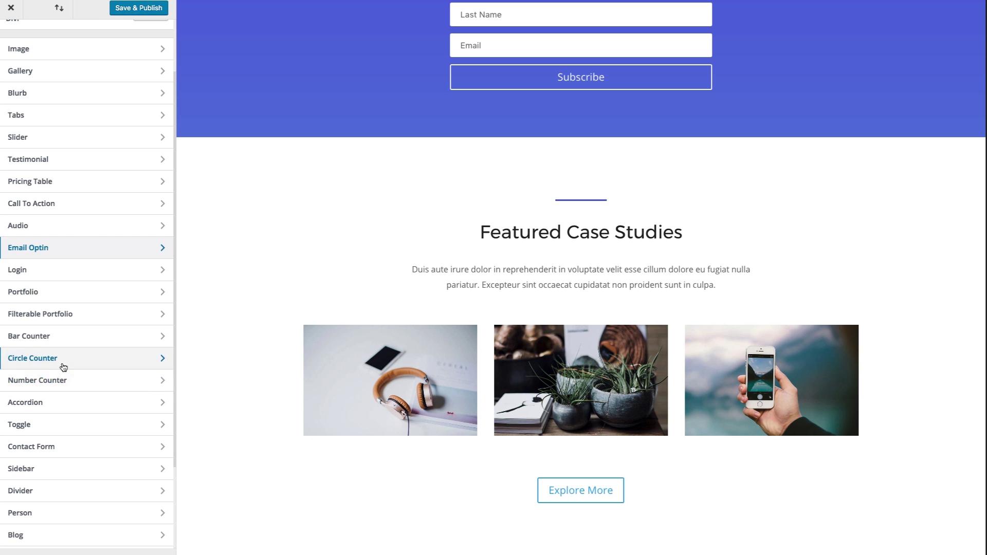
{"action": "scroll", "coordinate": [61, 369], "scroll_direction": "up", "scroll_amount": 2}
{"action": "left_click", "coordinate": [62, 124]}
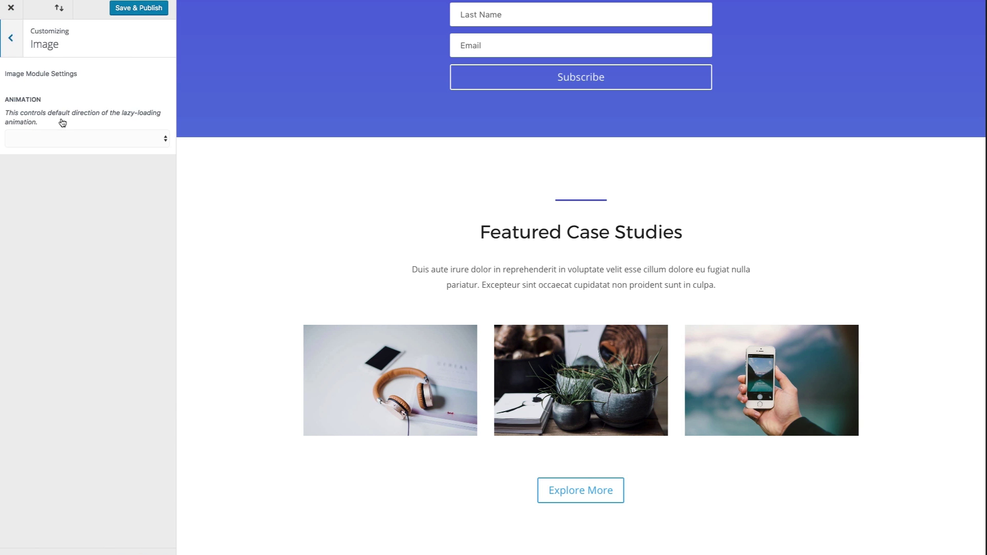
{"action": "left_click", "coordinate": [69, 133]}
{"action": "left_click", "coordinate": [72, 134]}
{"action": "left_click", "coordinate": [74, 138]}
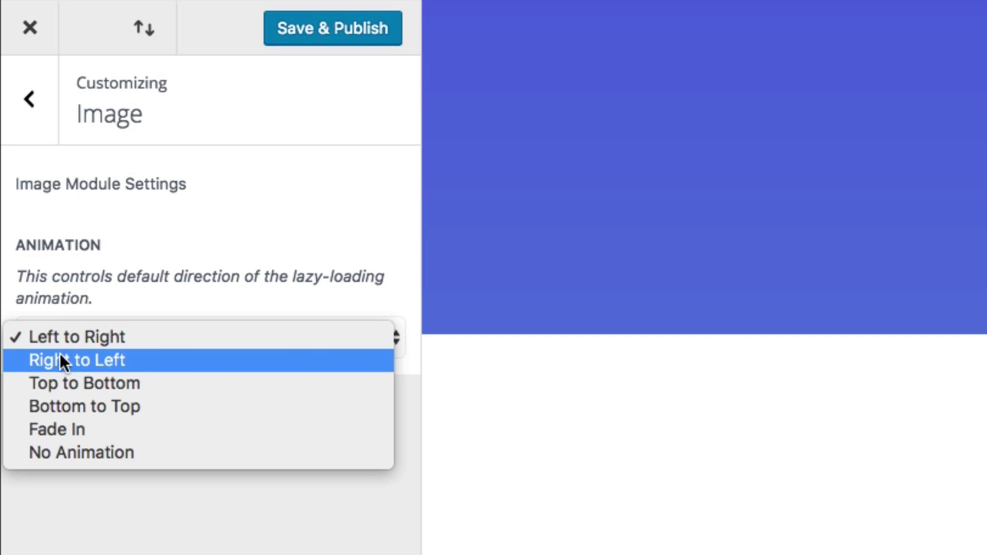
{"action": "left_click", "coordinate": [140, 389]}
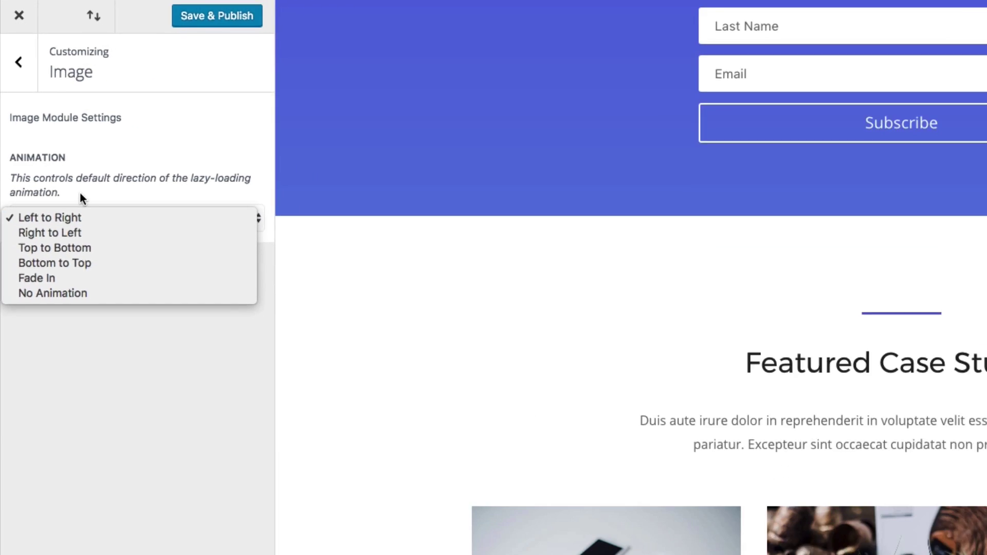
Dismiss the animation choices unchanged and open the Shop module's font sizes (16 and 14)
{"action": "left_click", "coordinate": [132, 317]}
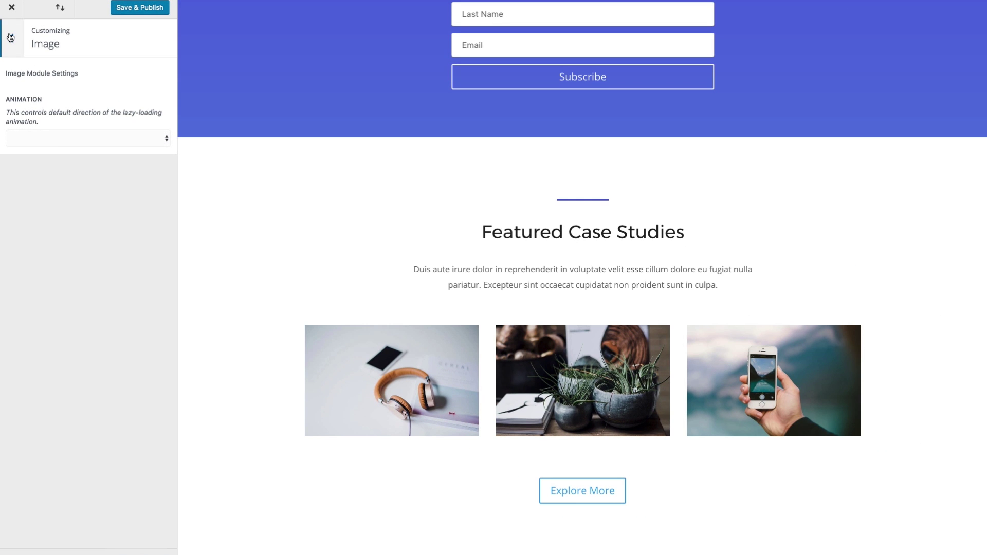
{"action": "left_click", "coordinate": [29, 98]}
{"action": "scroll", "coordinate": [129, 324], "scroll_direction": "down", "scroll_amount": 5}
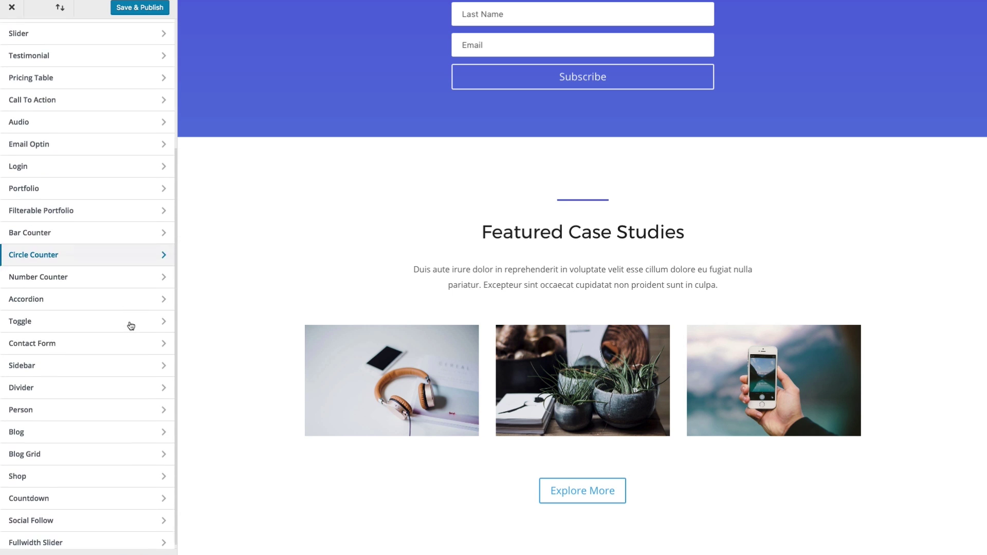
{"action": "left_click", "coordinate": [110, 470]}
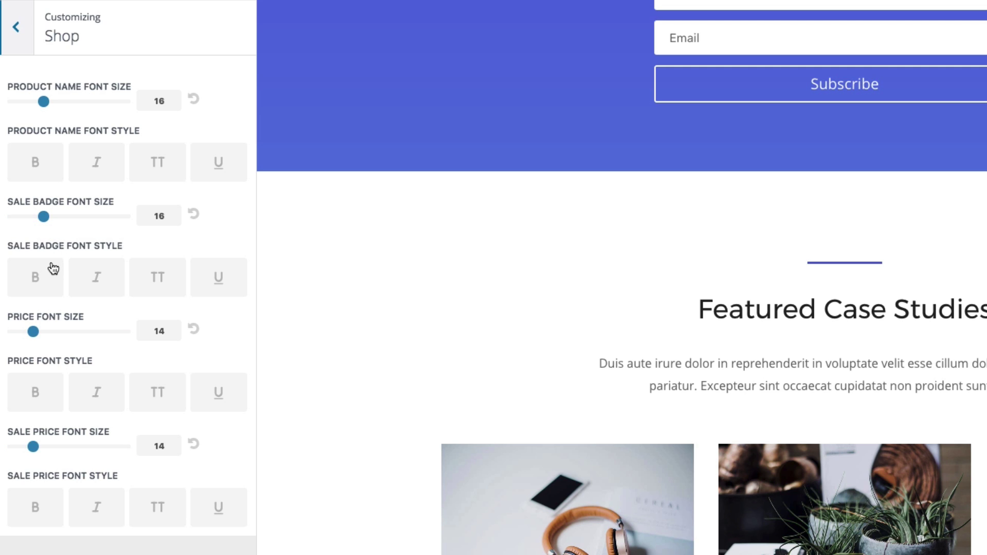
Open the Divider settings, tick Show Divider, and choose the Solid divider style
{"action": "left_click", "coordinate": [30, 36]}
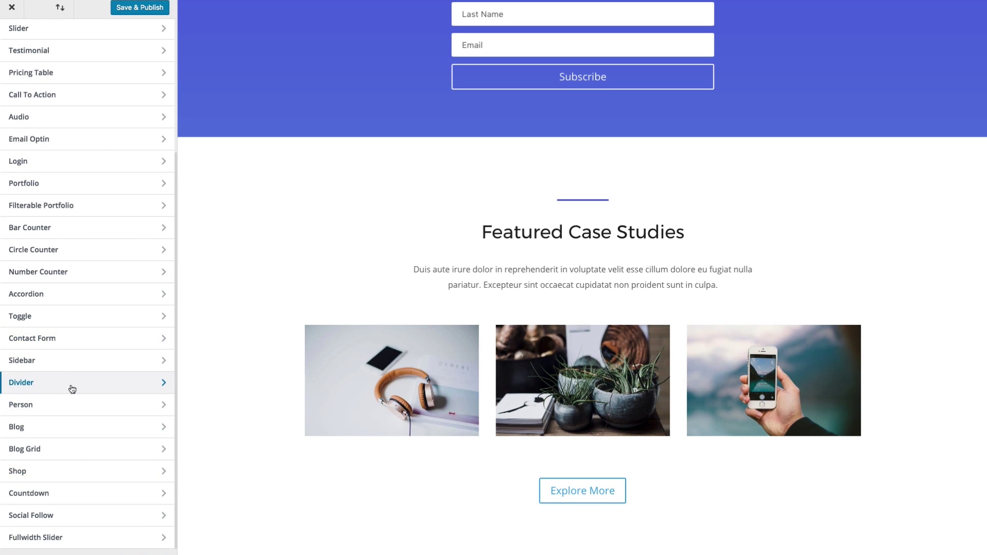
{"action": "left_click", "coordinate": [72, 388]}
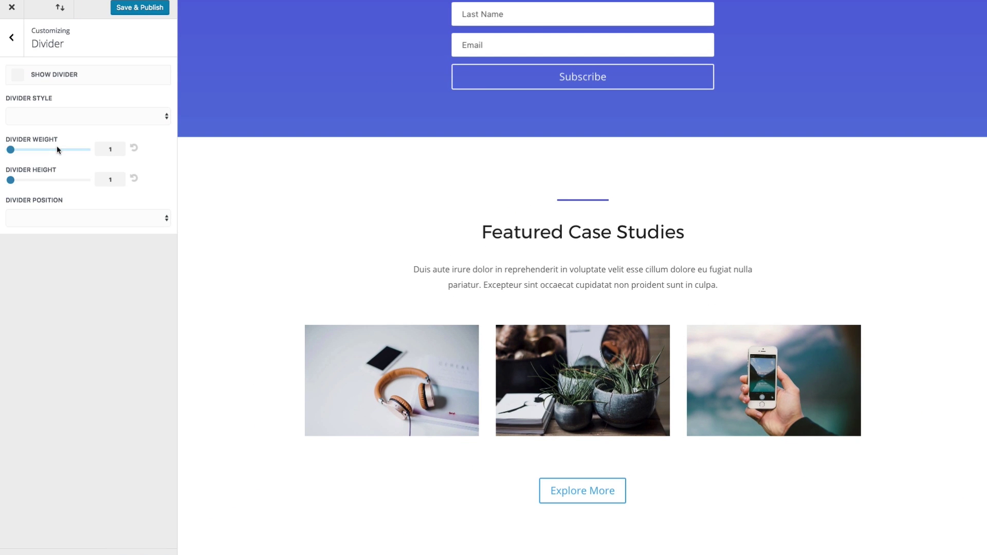
{"action": "left_click", "coordinate": [17, 75]}
{"action": "left_click", "coordinate": [52, 118]}
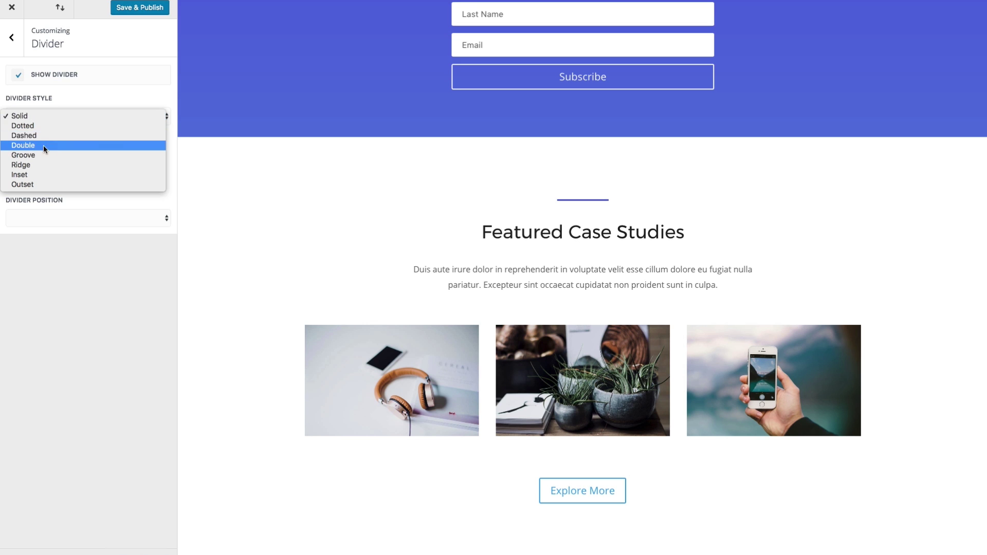
{"action": "left_click", "coordinate": [46, 116]}
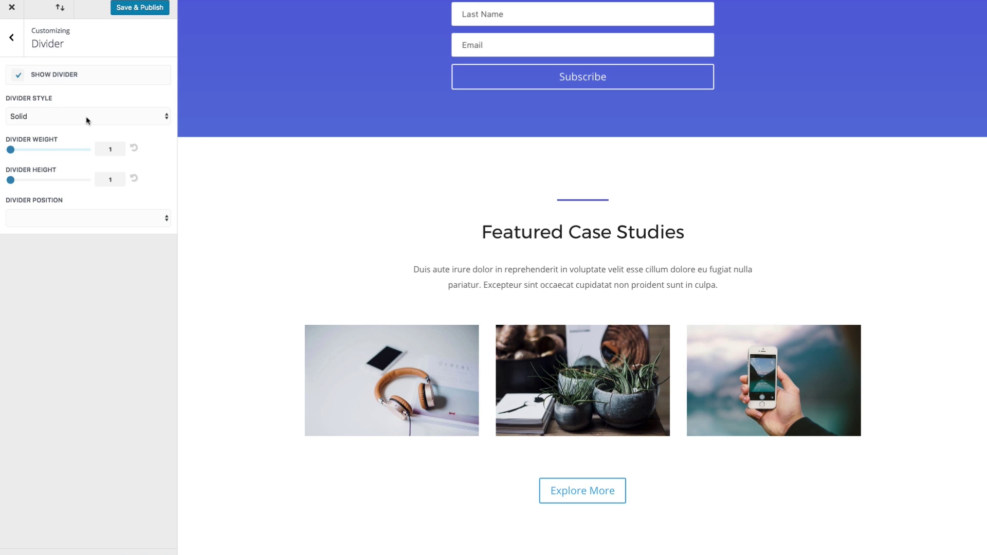
{"action": "left_click", "coordinate": [47, 116]}
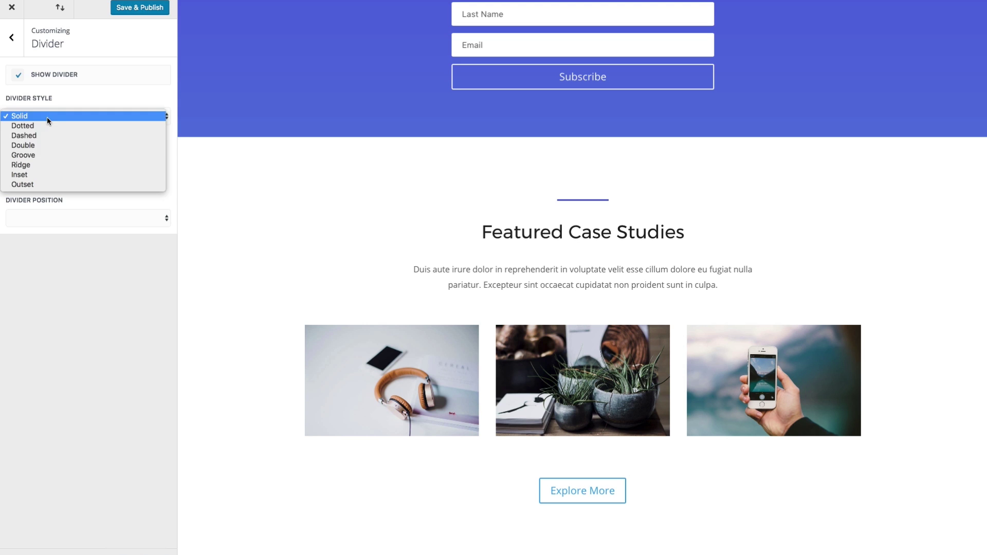
{"action": "left_click", "coordinate": [34, 113]}
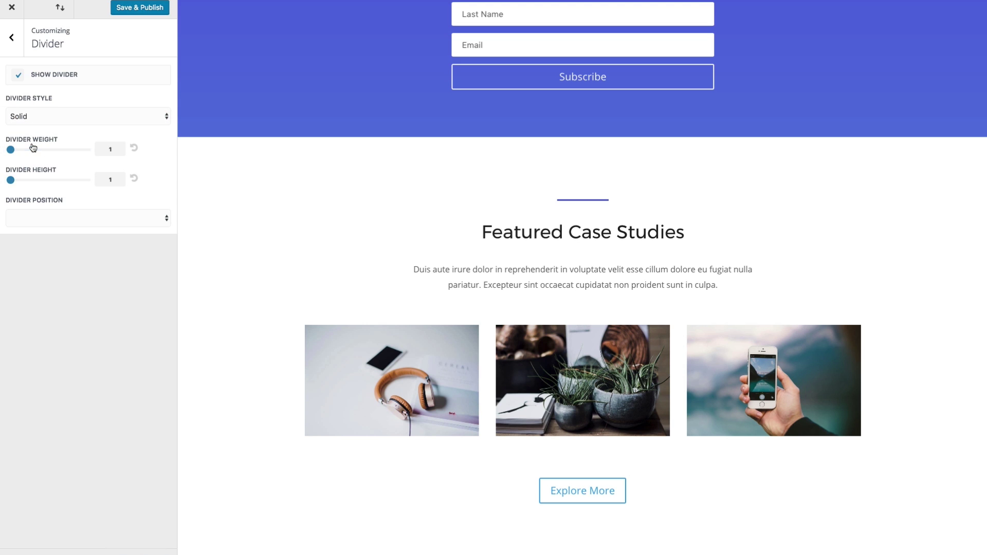
Reset the Divider height to 1 and set the Divider weight to 5
{"action": "left_click_drag", "start_coordinate": [10, 150], "coordinate": [47, 189]}
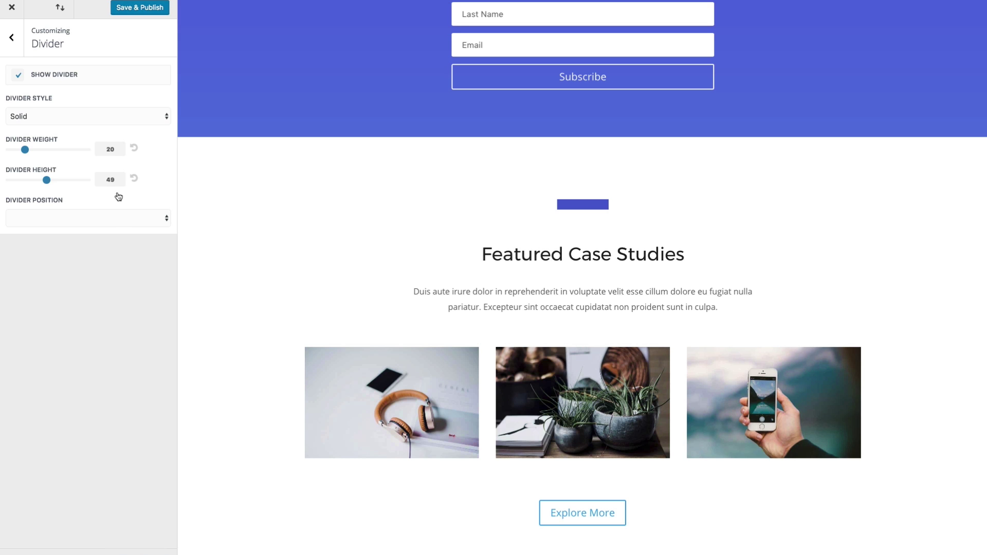
{"action": "left_click", "coordinate": [134, 180]}
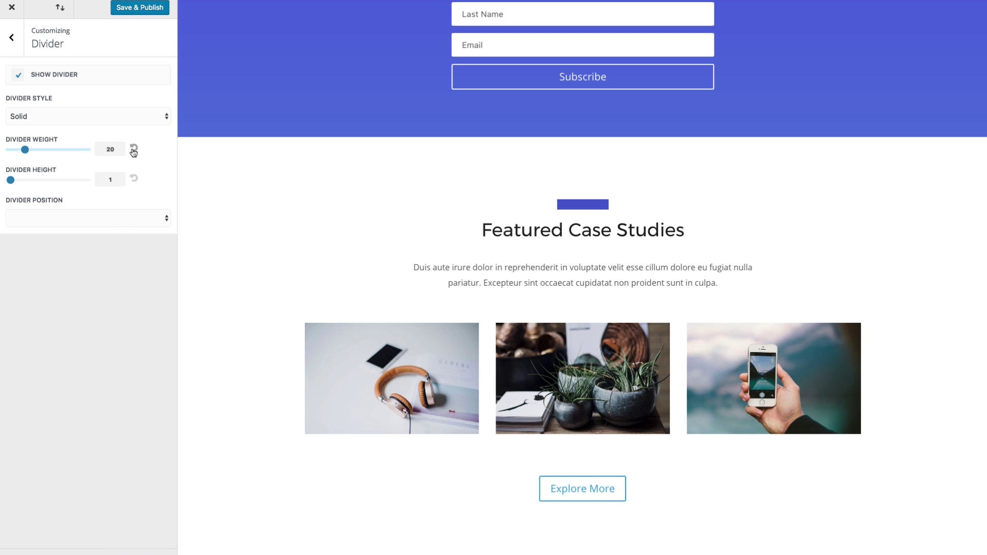
{"action": "left_click", "coordinate": [133, 149]}
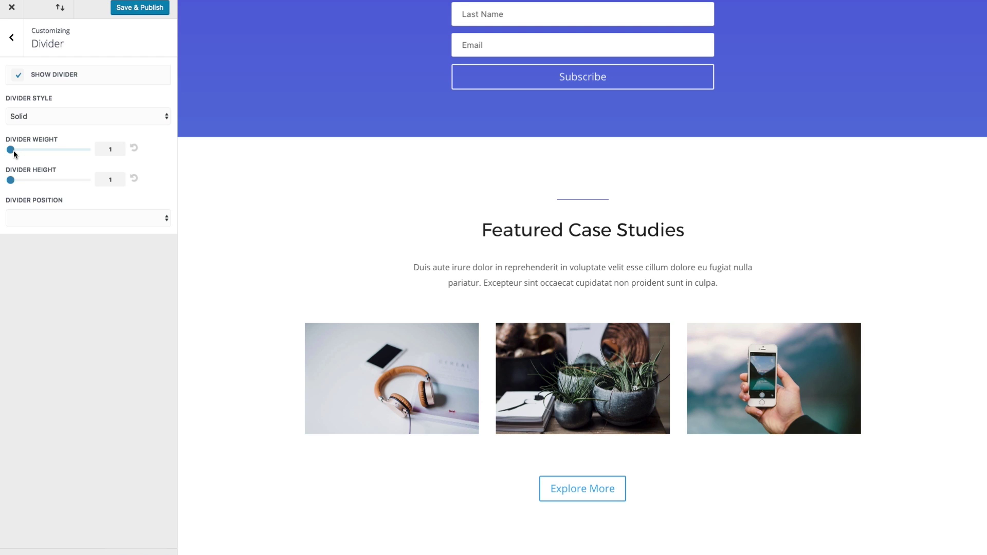
{"action": "left_click_drag", "start_coordinate": [10, 150], "coordinate": [16, 153]}
Leave the Divider panel for the module list, with the solid weight-5 divider in the preview
{"action": "left_click", "coordinate": [11, 40]}
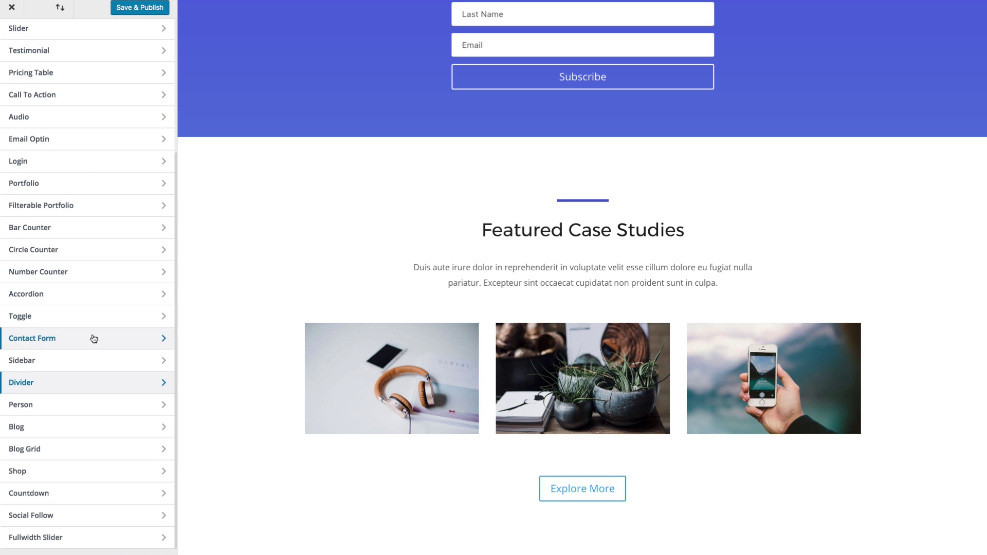